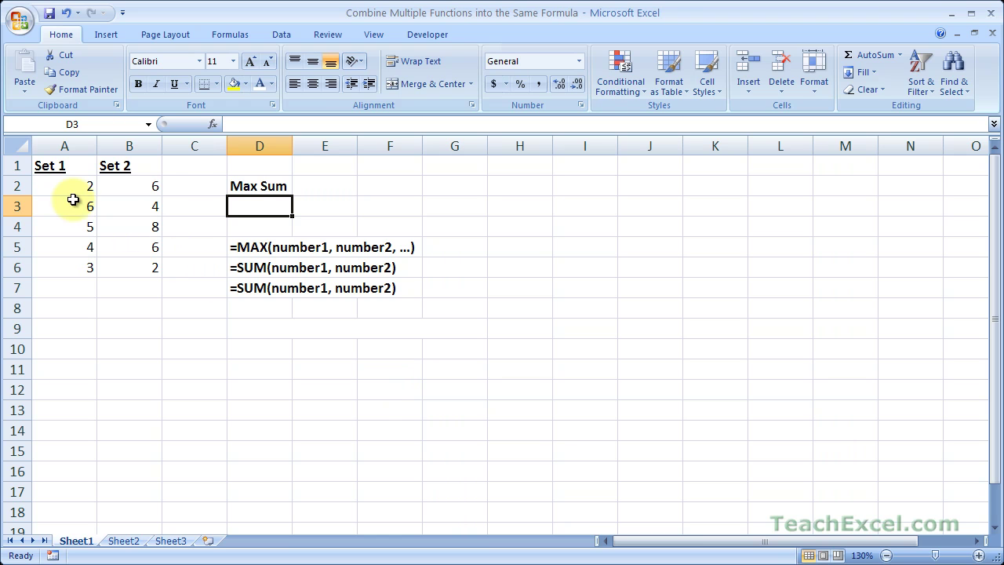
- Check the Set 1 and Set 2 value ranges and review the MAX and SUM syntax notes
{"action": "left_click_drag", "start_coordinate": [58, 186], "coordinate": [62, 264]}
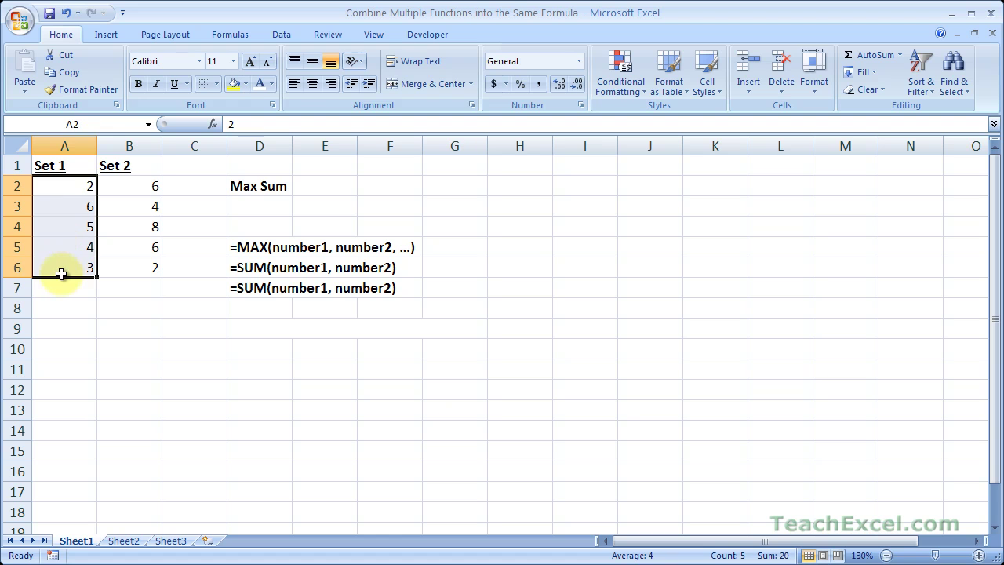
{"action": "left_click_drag", "start_coordinate": [138, 188], "coordinate": [137, 259]}
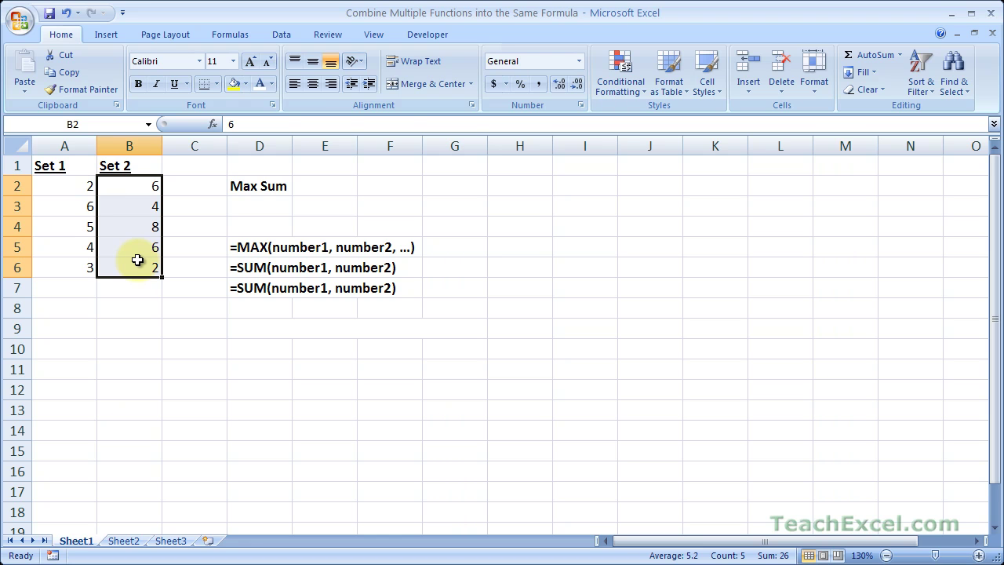
{"action": "left_click", "coordinate": [248, 247]}
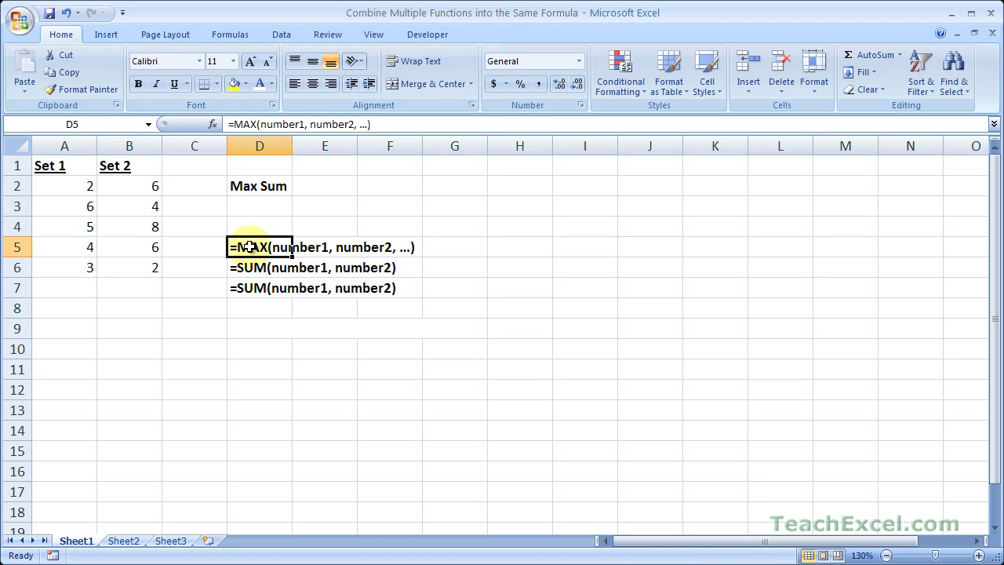
{"action": "left_click_drag", "start_coordinate": [249, 247], "coordinate": [439, 249]}
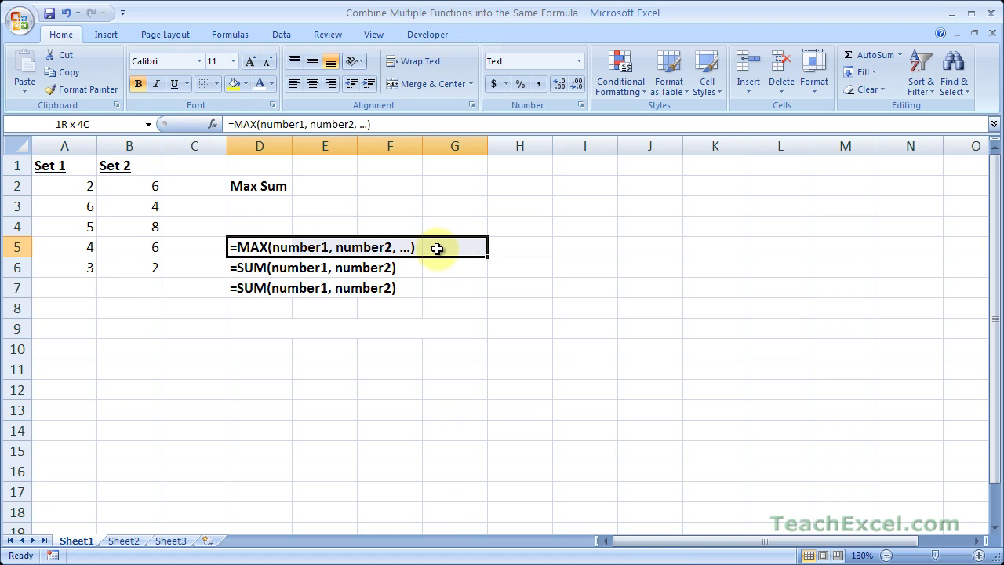
{"action": "left_click", "coordinate": [247, 267]}
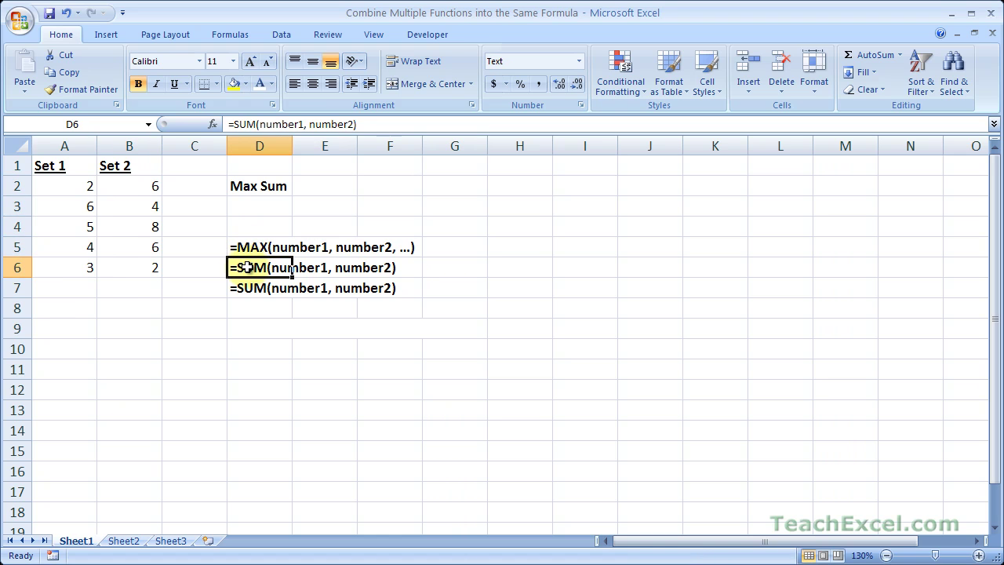
{"action": "left_click", "coordinate": [247, 288]}
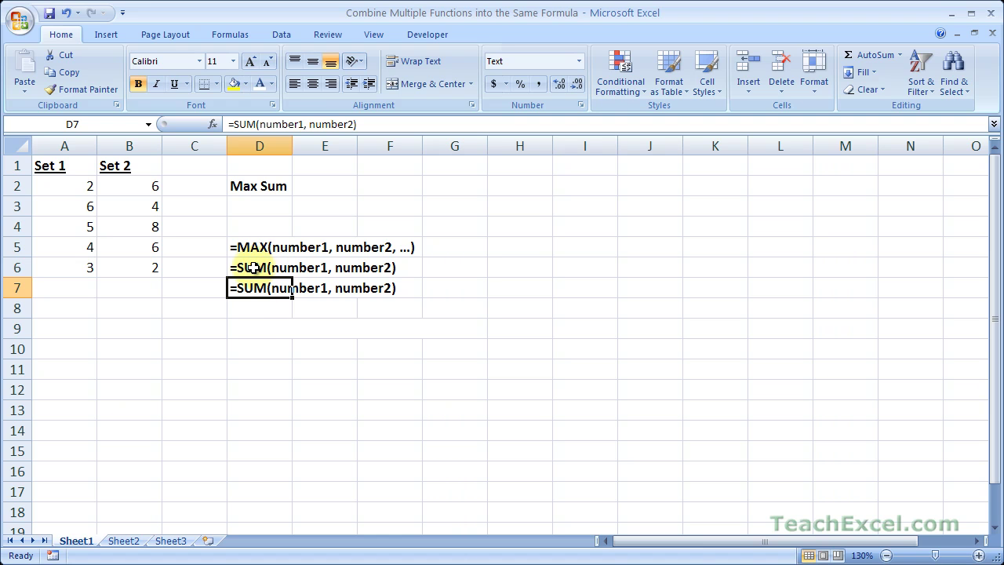
- Look over the SUM syntax note and the combined formula text stored in D9
{"action": "left_click", "coordinate": [407, 246]}
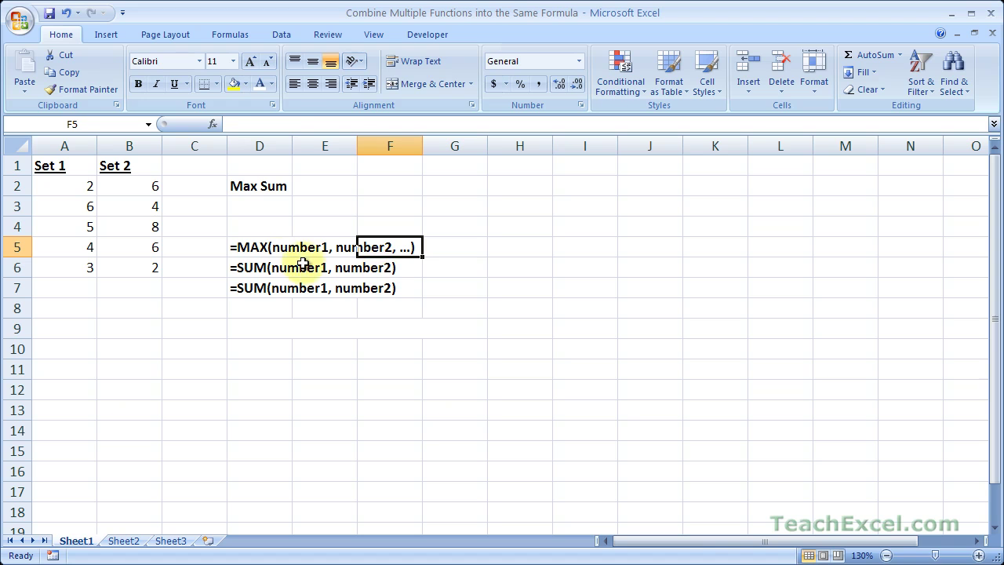
{"action": "left_click", "coordinate": [265, 270]}
{"action": "left_click", "coordinate": [249, 330]}
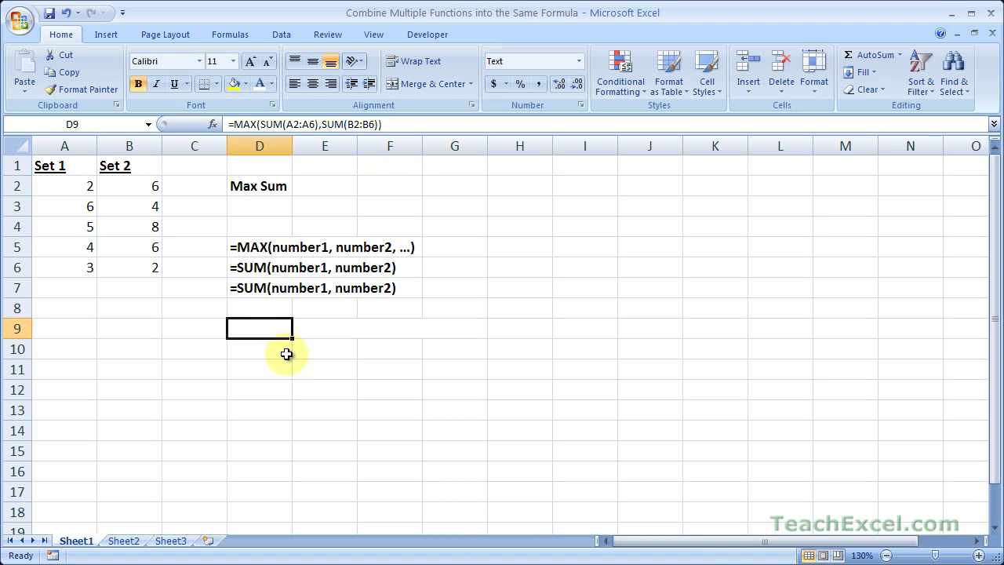
{"action": "left_click", "coordinate": [277, 354]}
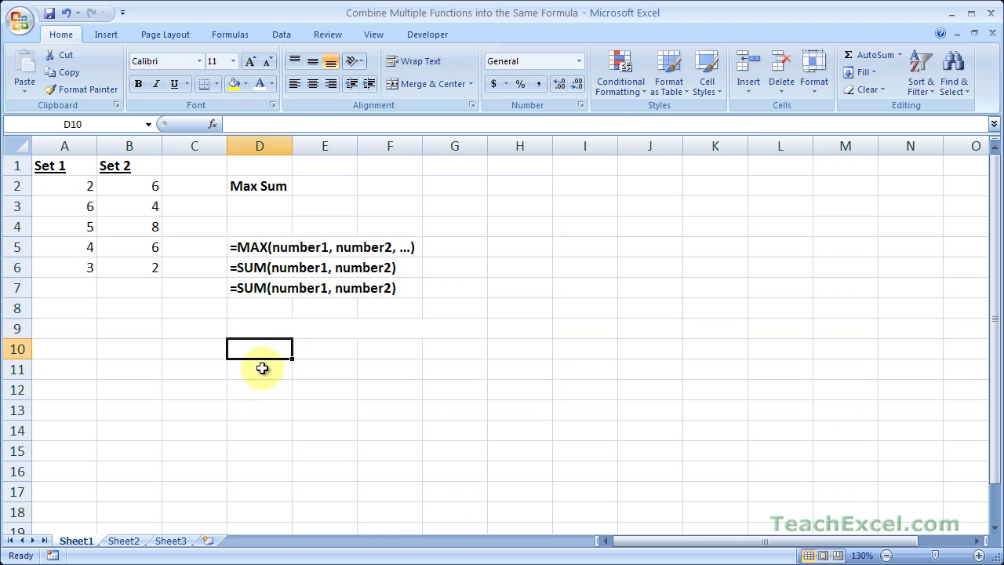
- Total Set 1 in A7 with =SUM(A2:A6), giving 20
{"action": "left_click", "coordinate": [68, 288]}
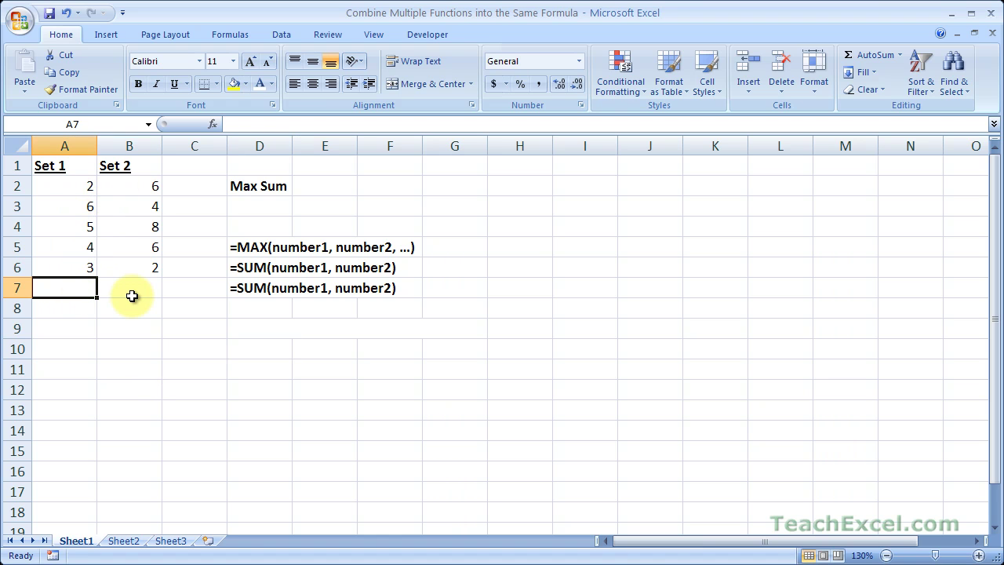
{"action": "type", "text": "=SUM("}
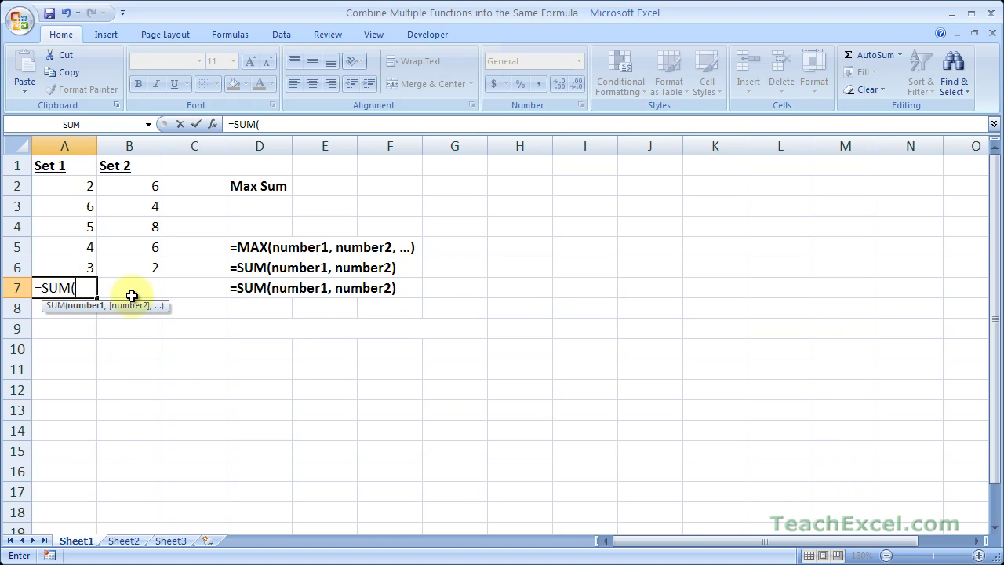
{"action": "left_click_drag", "start_coordinate": [83, 192], "coordinate": [74, 266]}
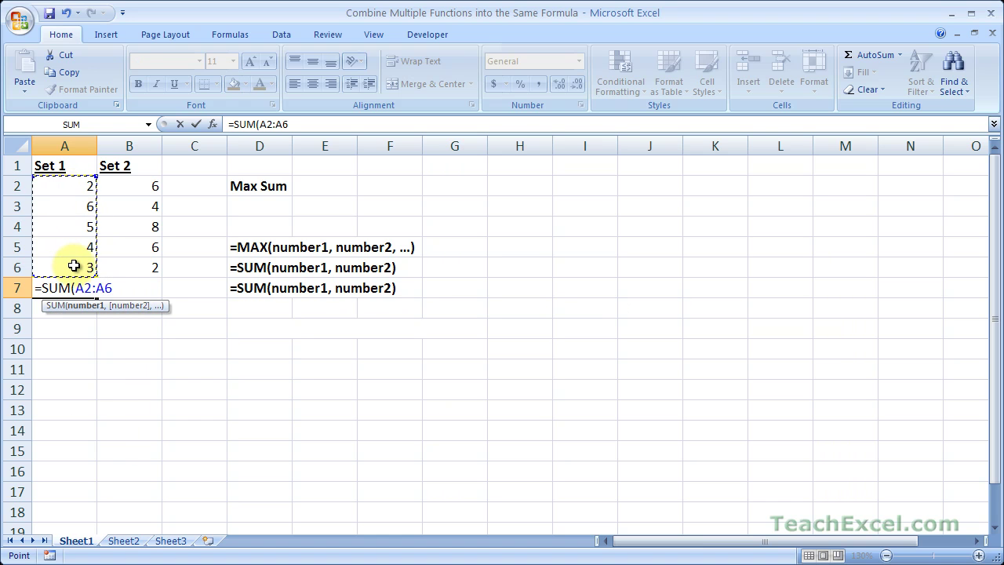
{"action": "key", "text": "ctrl+Return"}
- Total Set 2 in B7 with =SUM(B2:B6), giving 26, and begin a MAX formula in E2
{"action": "left_click", "coordinate": [127, 286]}
{"action": "type", "text": "=SUM("}
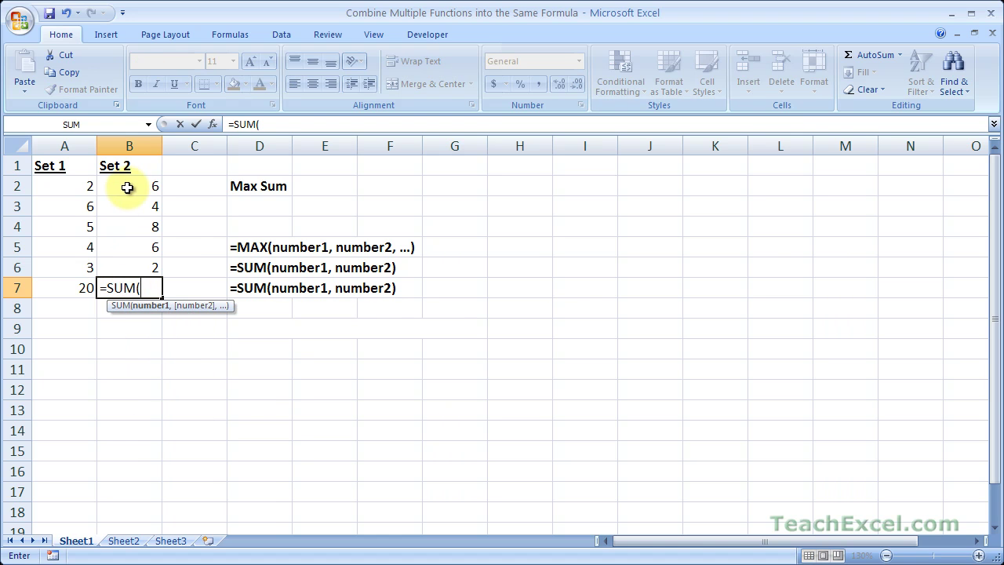
{"action": "left_click_drag", "start_coordinate": [127, 189], "coordinate": [138, 265]}
{"action": "key", "text": "ctrl+Return"}
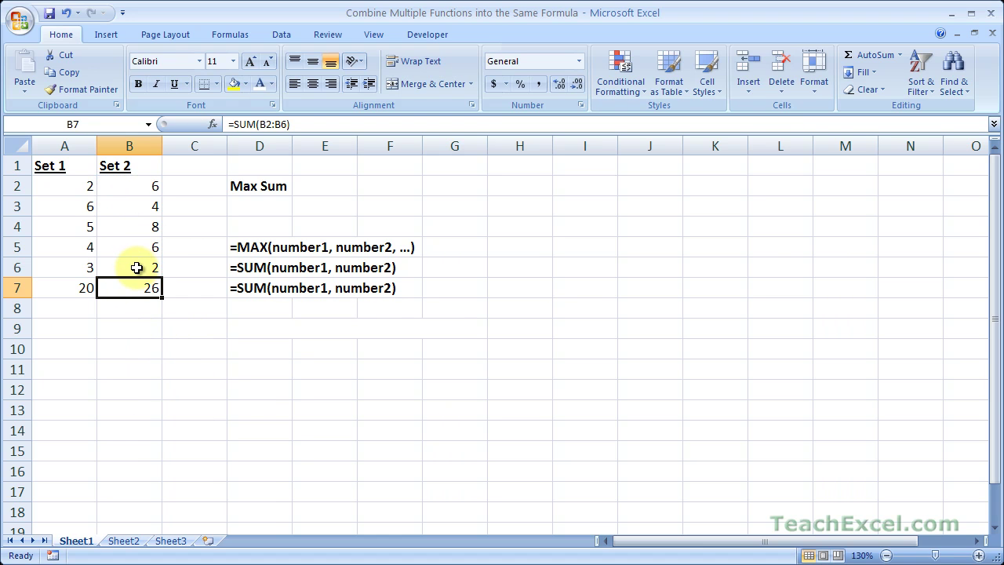
{"action": "left_click", "coordinate": [330, 186]}
{"action": "type", "text": "=max"}
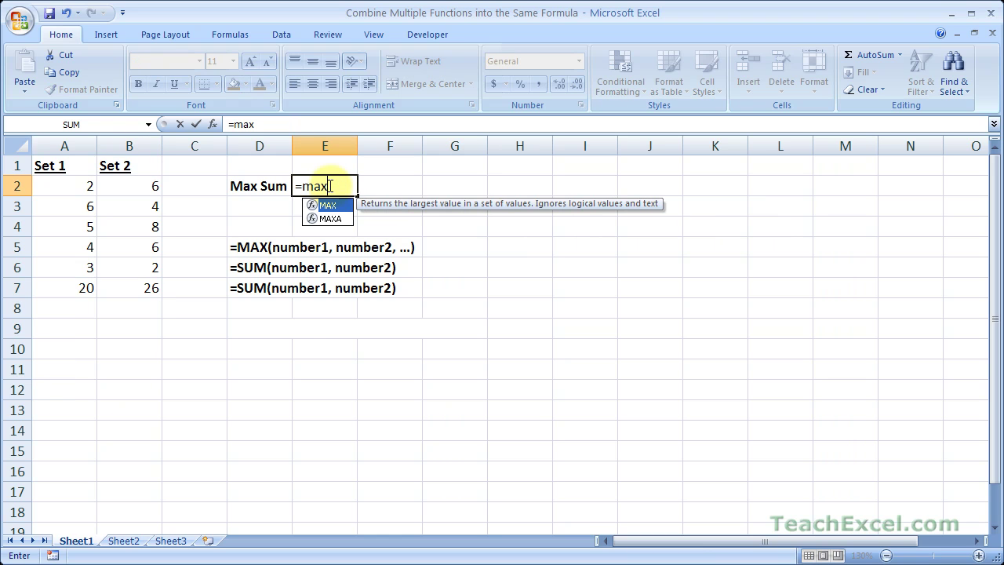
- Complete E2 as =MAX(A7:B7) so the Max Sum shows 26
{"action": "key", "text": "Tab"}
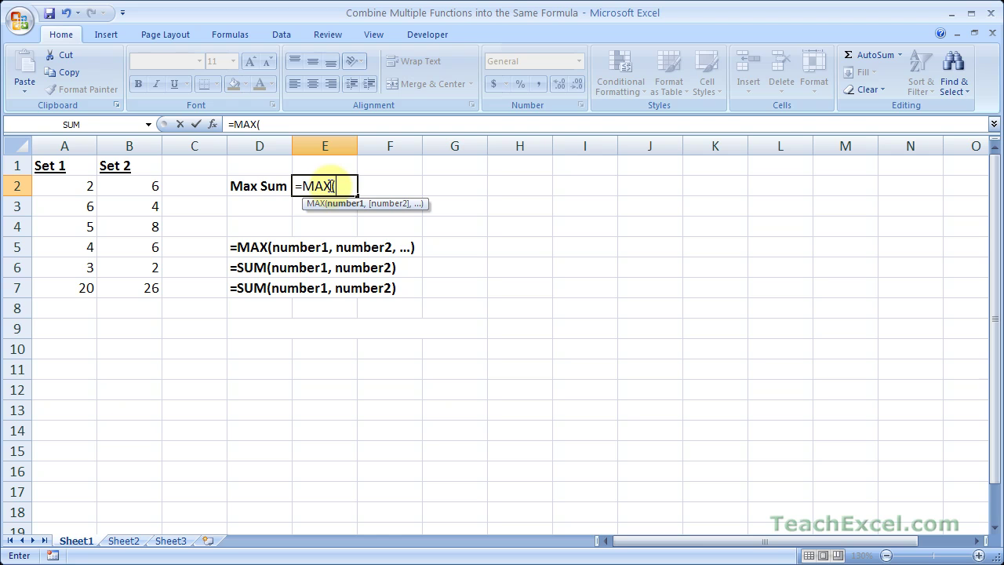
{"action": "left_click_drag", "start_coordinate": [71, 288], "coordinate": [134, 291]}
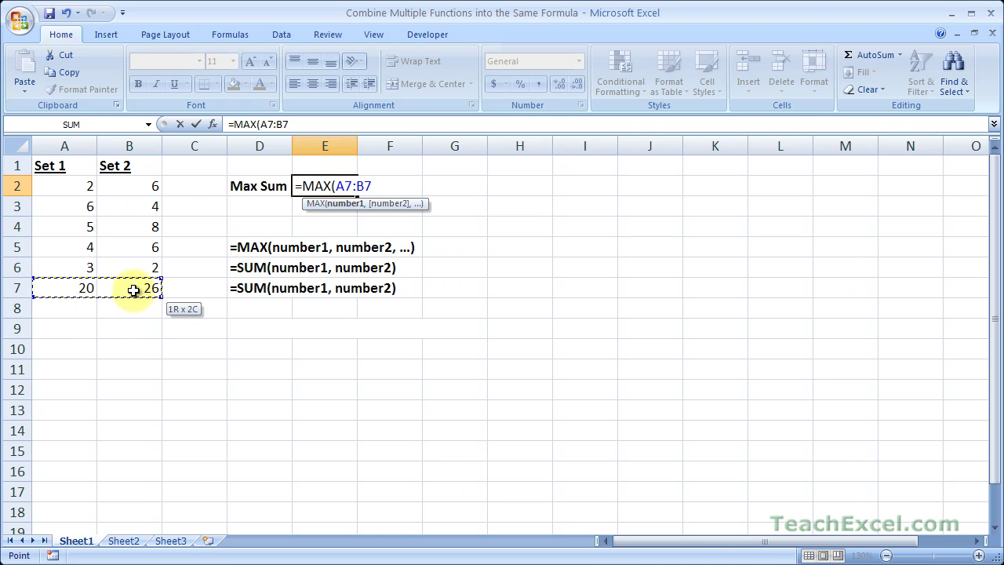
{"action": "key", "text": "ctrl+Return"}
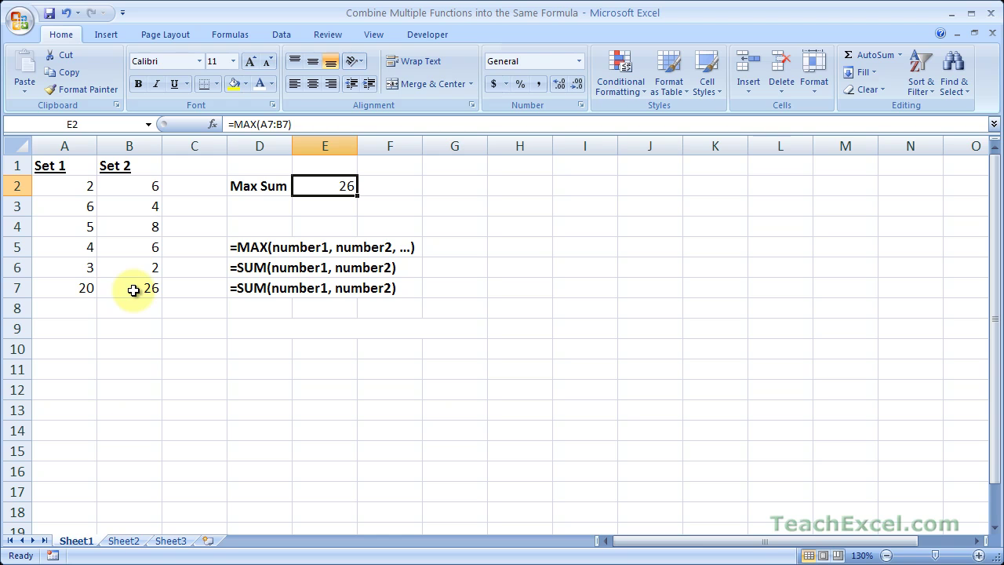
{"action": "left_click", "coordinate": [257, 263]}
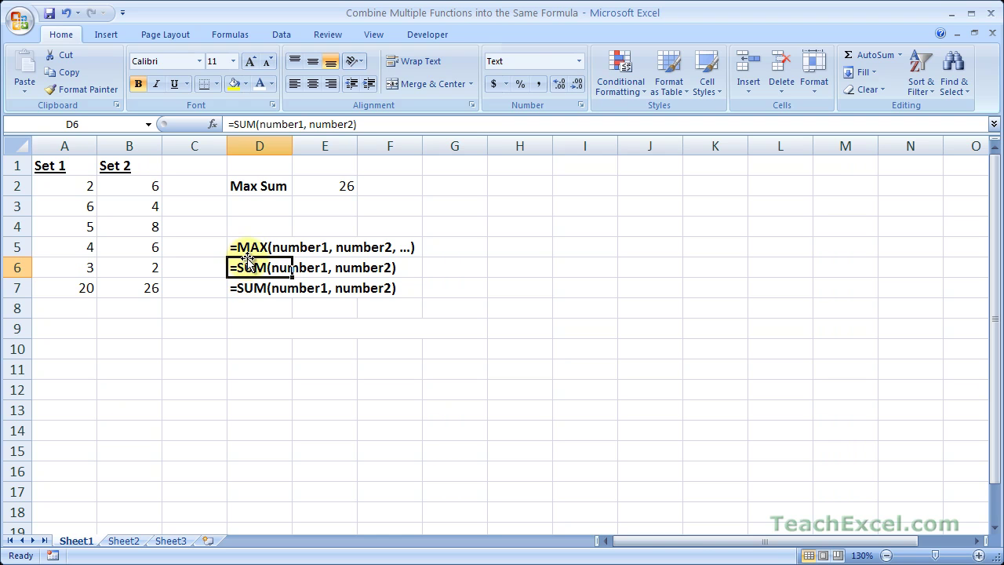
- Review the number1 and number2 arguments in the D5 MAX note, then clear E2
{"action": "double_click", "coordinate": [270, 246]}
{"action": "left_click_drag", "start_coordinate": [271, 247], "coordinate": [328, 246]}
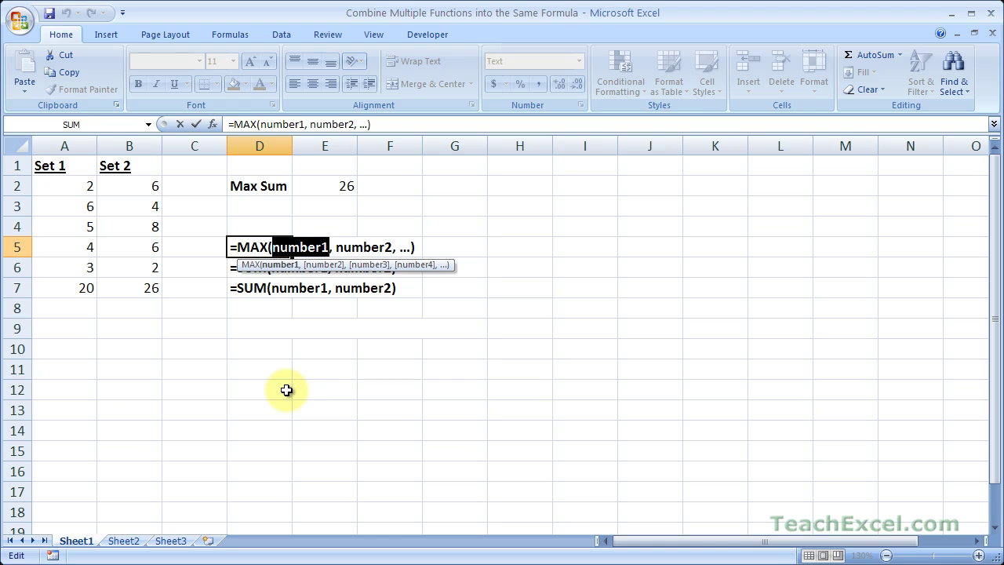
{"action": "left_click_drag", "start_coordinate": [336, 246], "coordinate": [390, 248]}
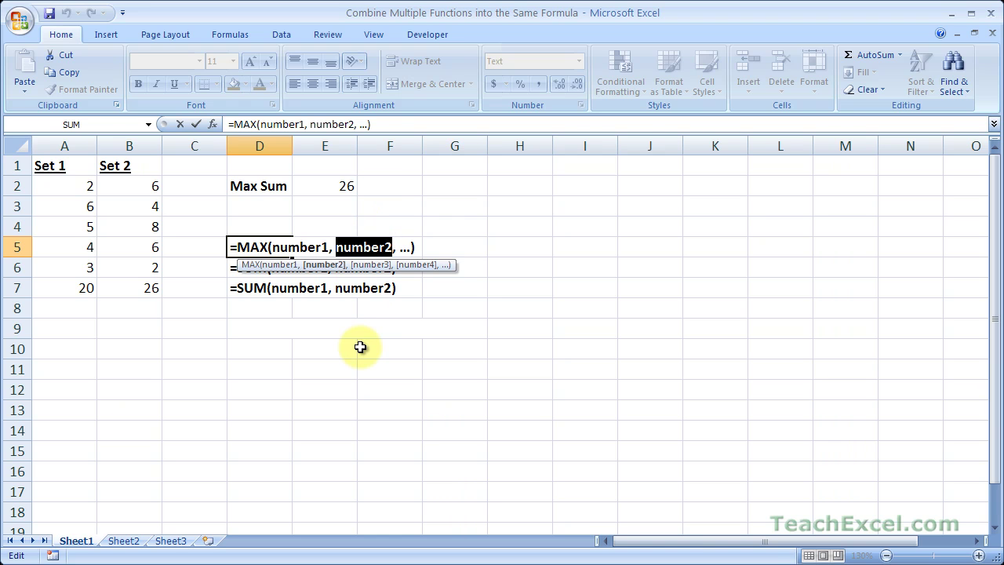
{"action": "key", "text": "Escape"}
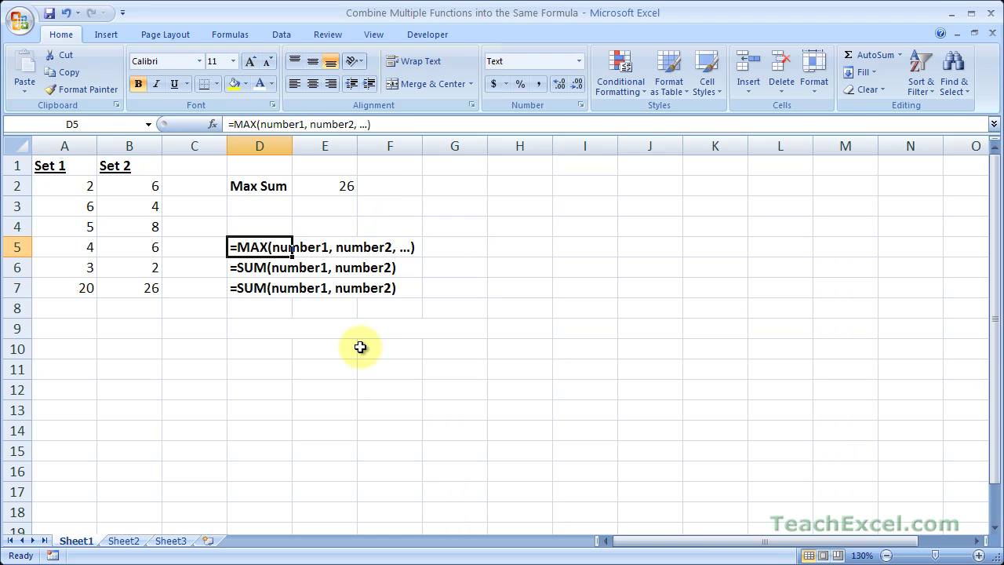
{"action": "left_click", "coordinate": [335, 190]}
{"action": "key", "text": "Delete"}
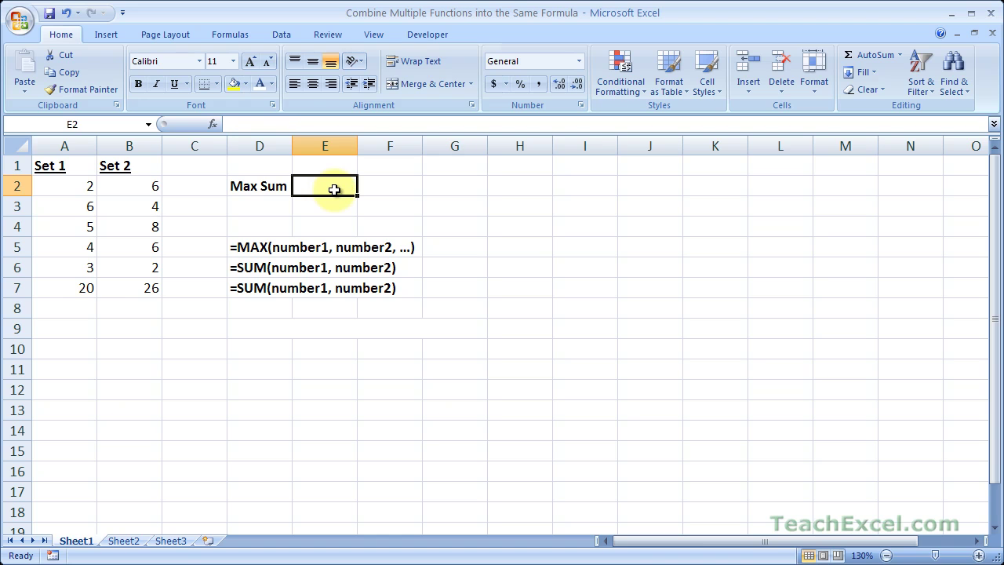
- Delete the A7:B7 totals and start a =MAX( formula in E2
{"action": "left_click_drag", "start_coordinate": [123, 287], "coordinate": [74, 291]}
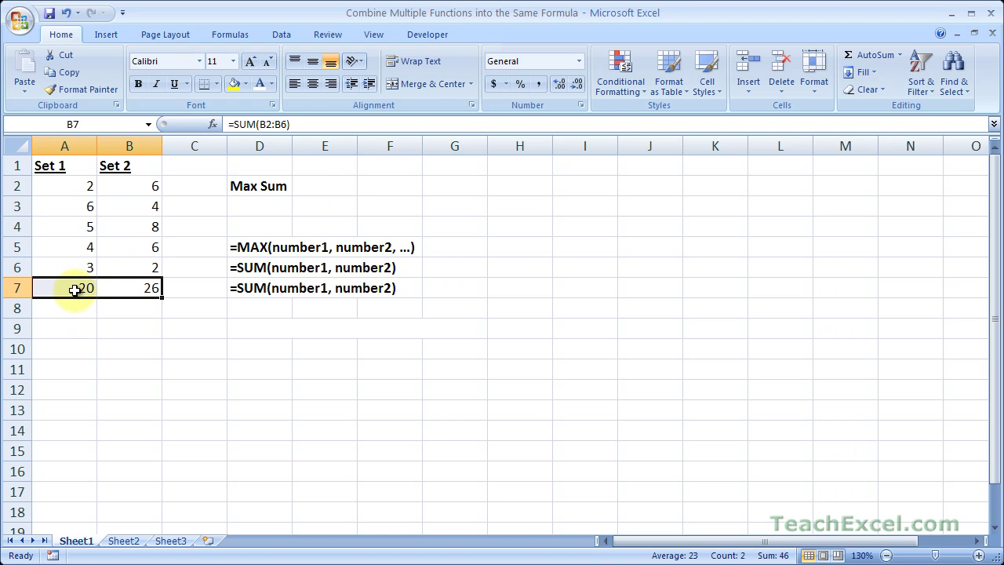
{"action": "key", "text": "Delete"}
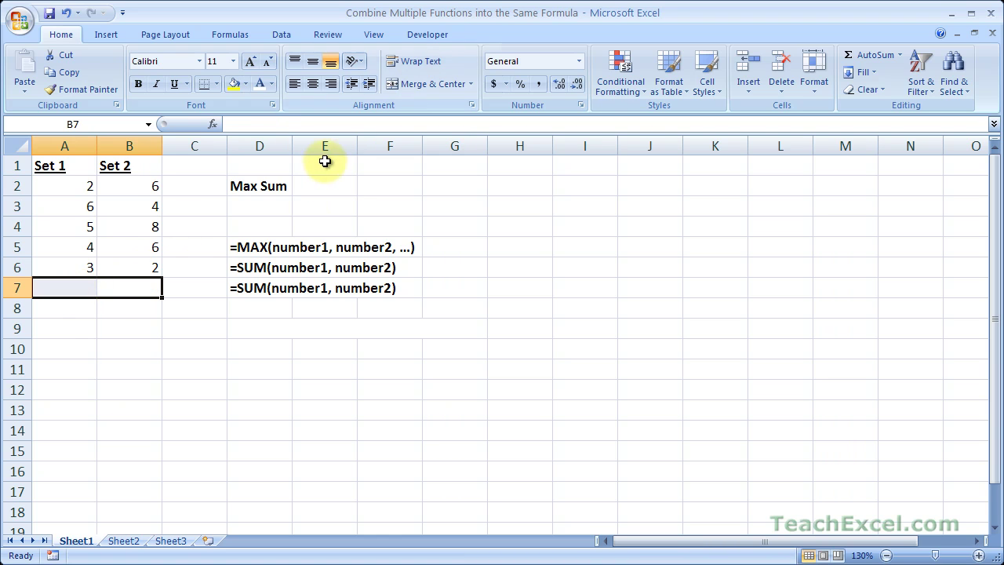
{"action": "left_click", "coordinate": [314, 186]}
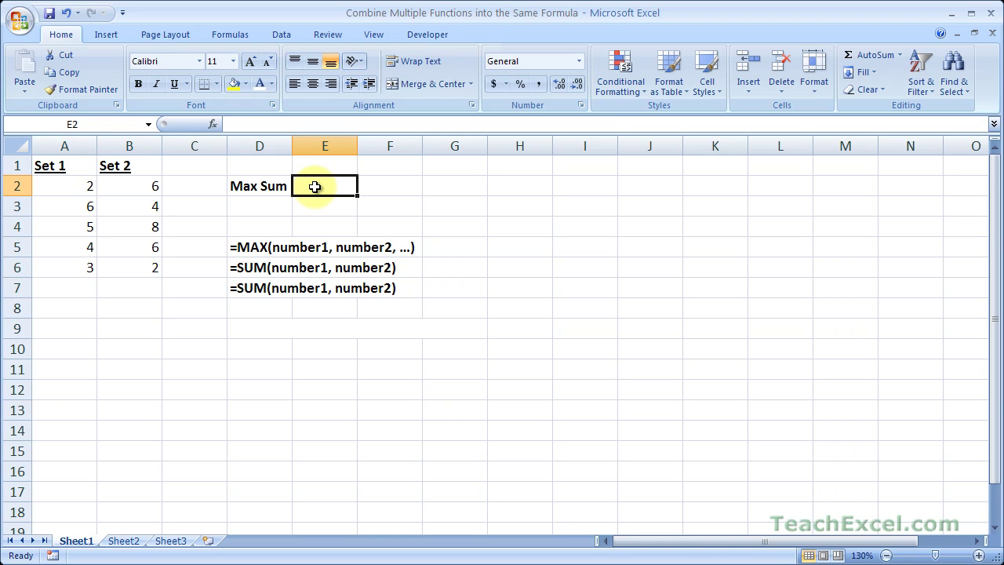
{"action": "type", "text": "=max"}
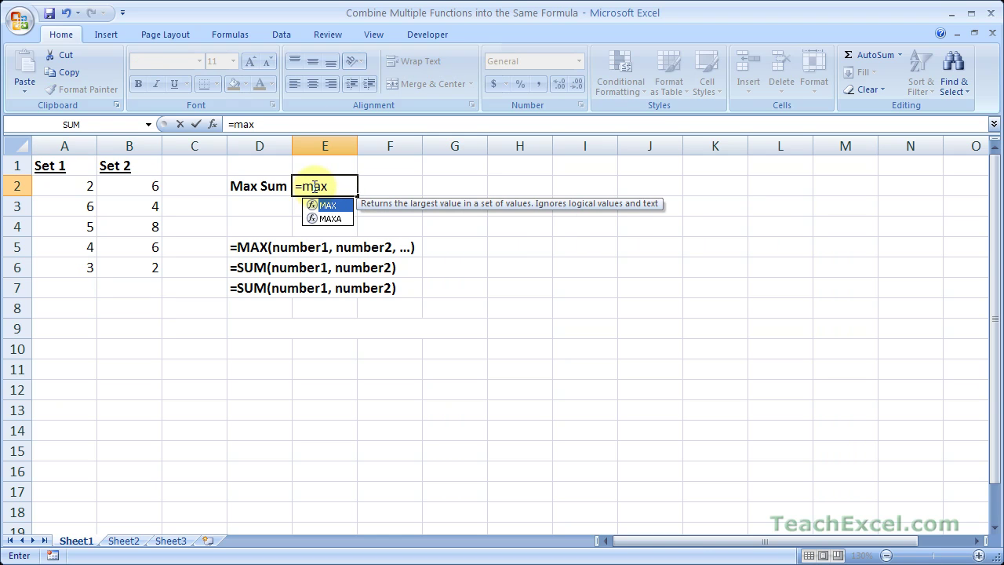
{"action": "key", "text": "Tab"}
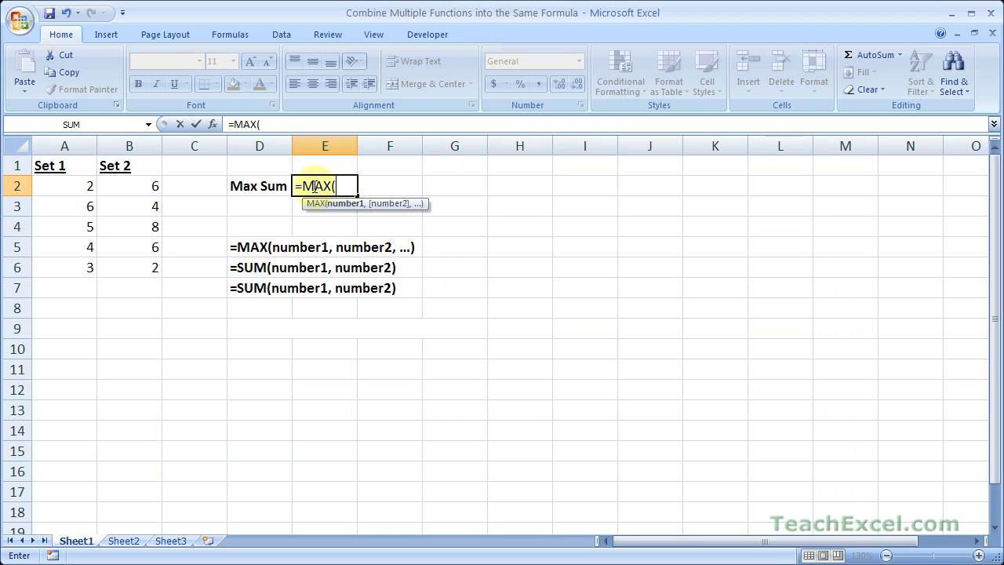
- Nest SUM(A2:A6) as MAX's first argument and begin a second SUM
{"action": "type", "text": "sum"}
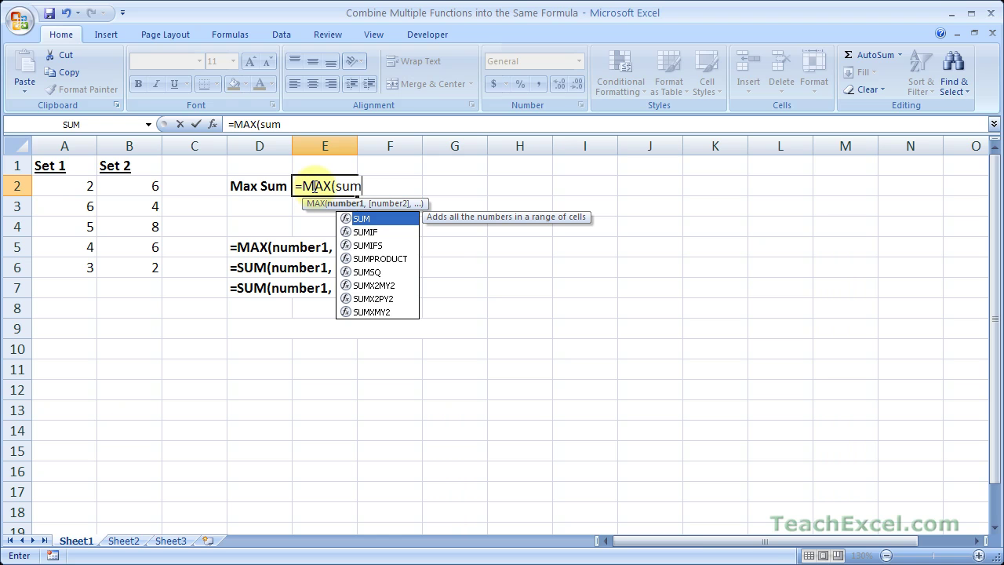
{"action": "key", "text": "Tab"}
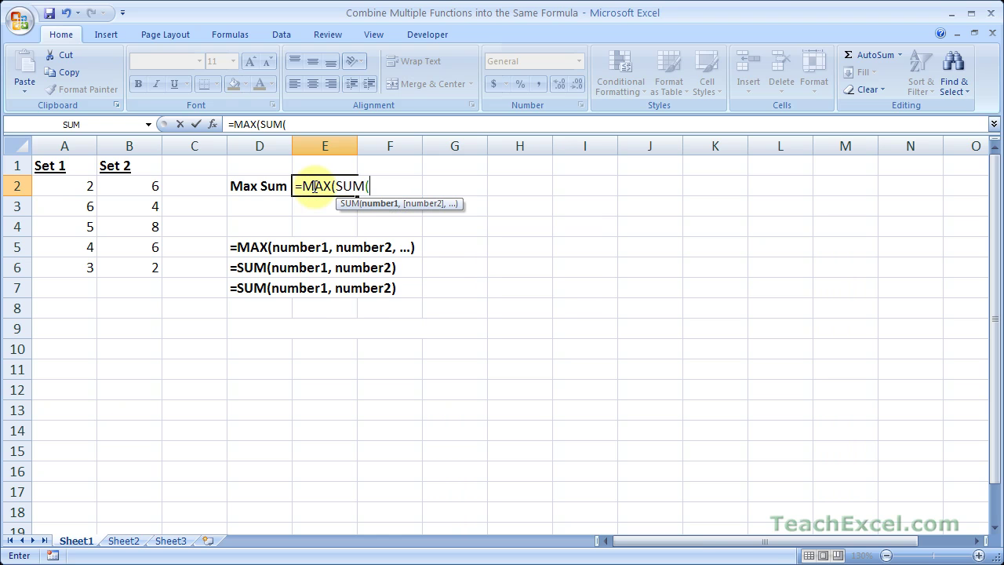
{"action": "left_click", "coordinate": [70, 186]}
{"action": "left_click_drag", "start_coordinate": [71, 186], "coordinate": [65, 263]}
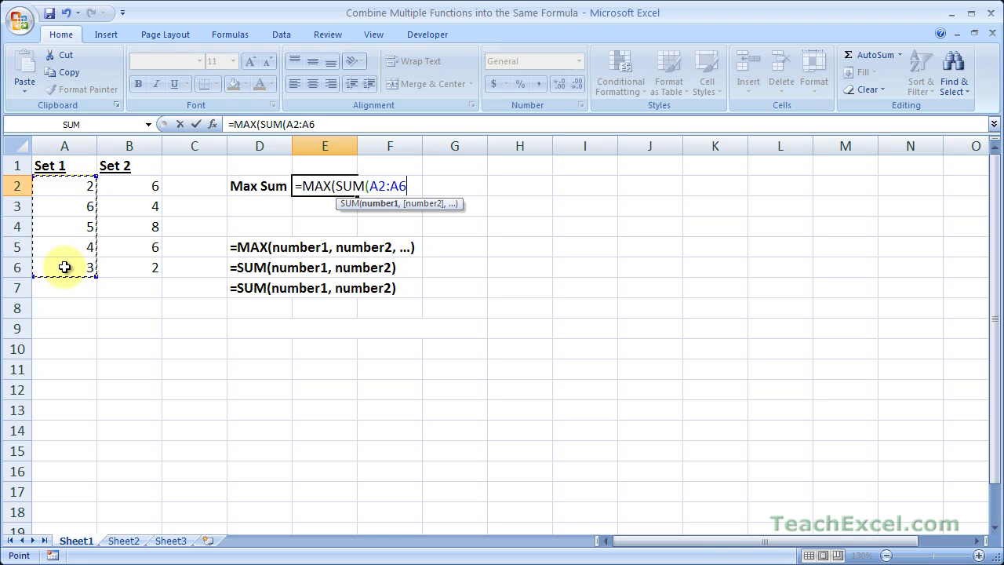
{"action": "type", "text": ")"}
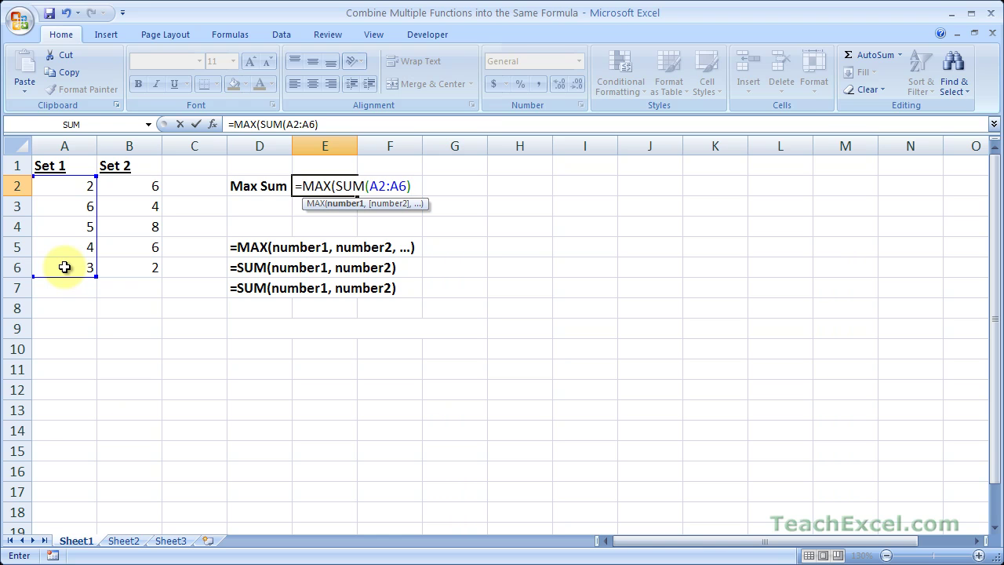
{"action": "type", "text": ","}
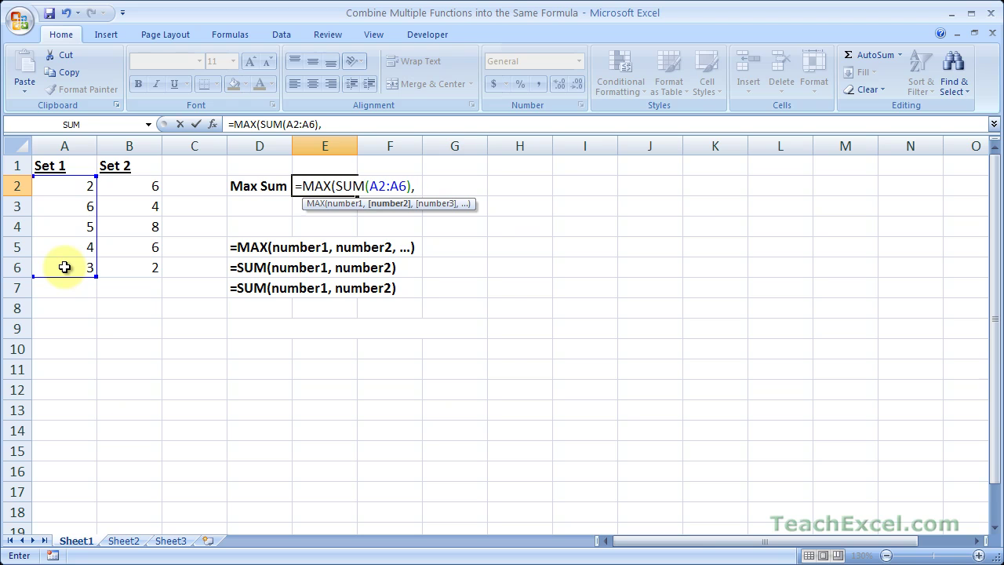
{"action": "type", "text": "sum"}
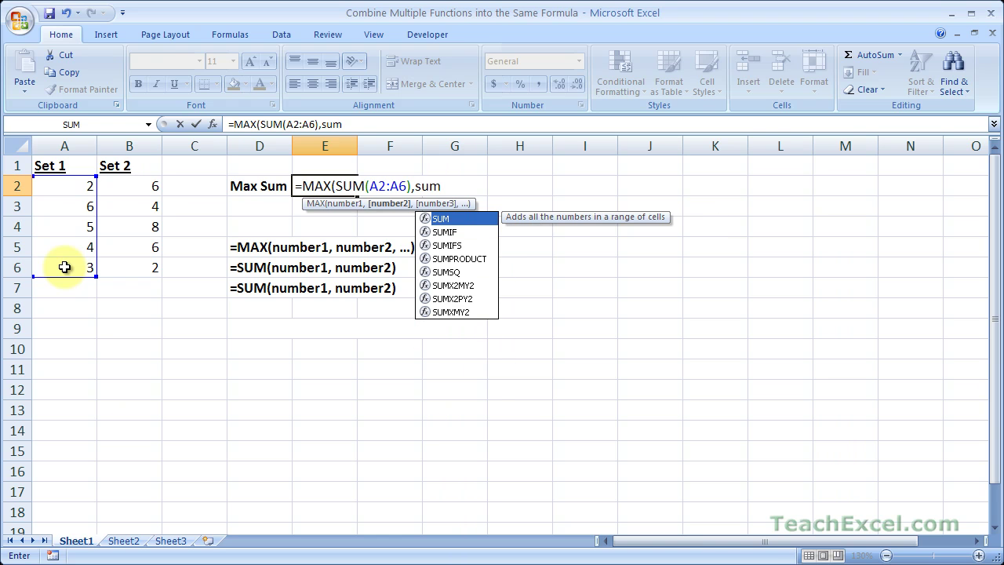
- Add SUM(B2:B6) as the second argument and close both parentheses so E2 shows 26
{"action": "key", "text": "Tab"}
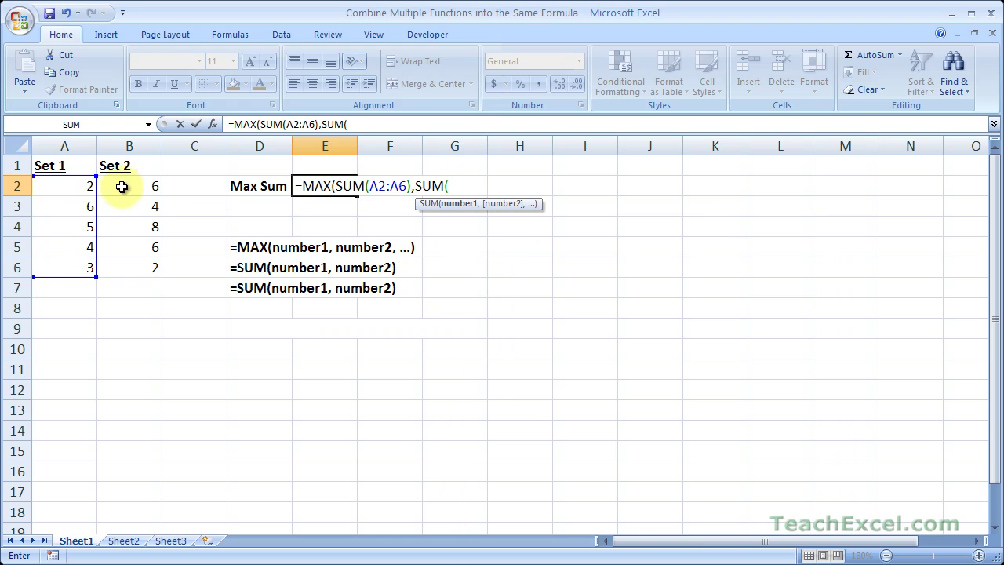
{"action": "left_click_drag", "start_coordinate": [126, 185], "coordinate": [128, 272]}
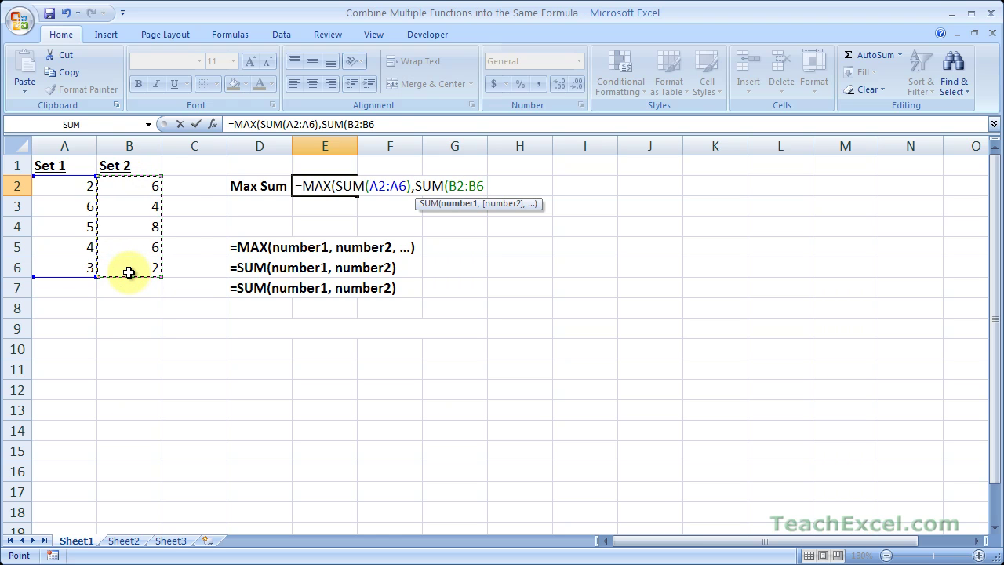
{"action": "type", "text": ")"}
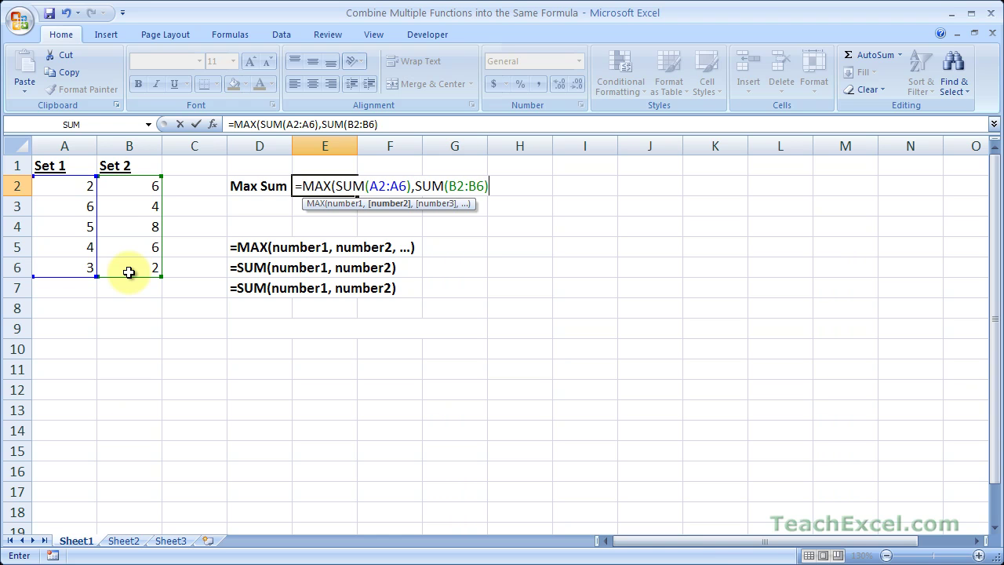
{"action": "type", "text": ")"}
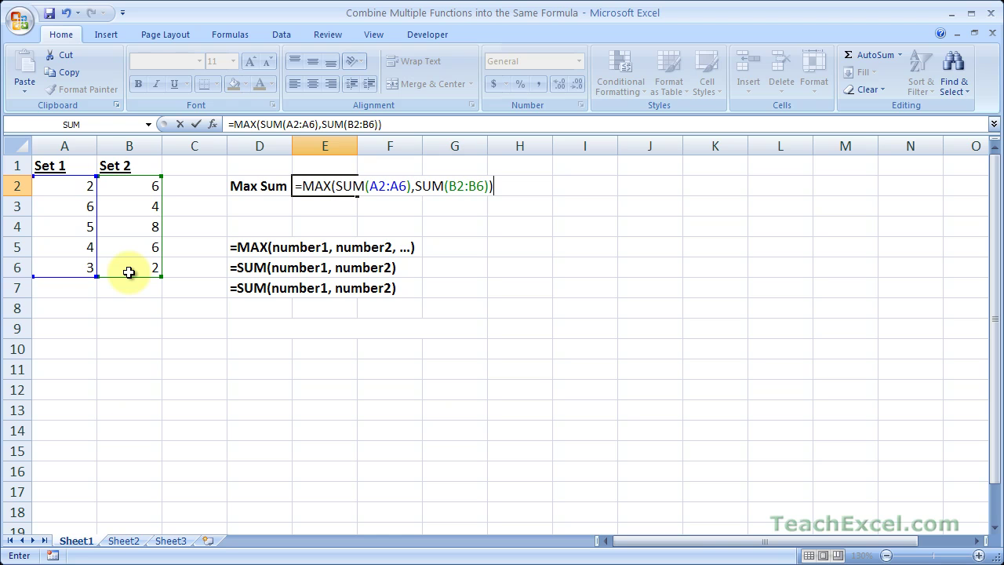
{"action": "key", "text": "ctrl+Return"}
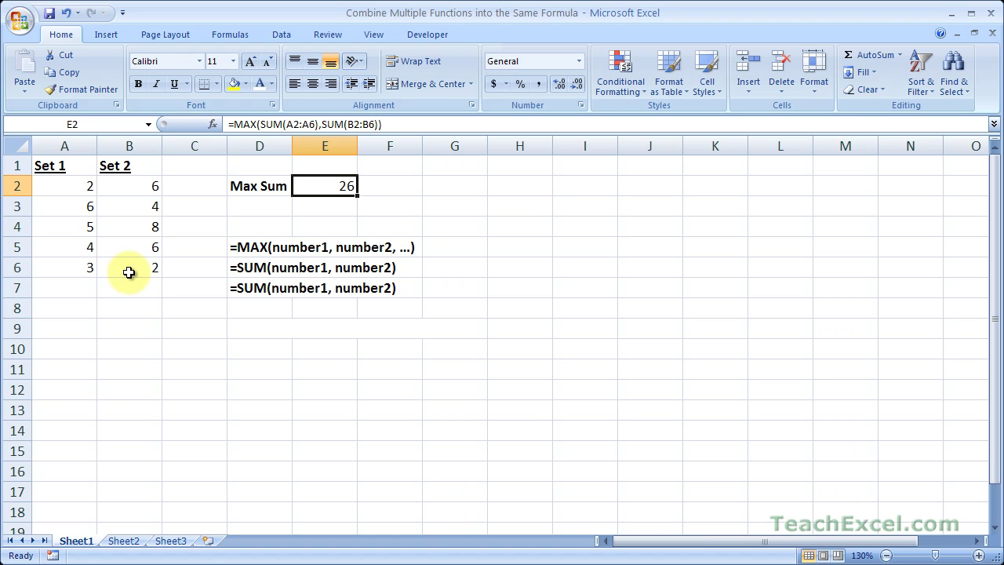
- Review E2's formula without changing it, then move to D9
{"action": "double_click", "coordinate": [307, 183]}
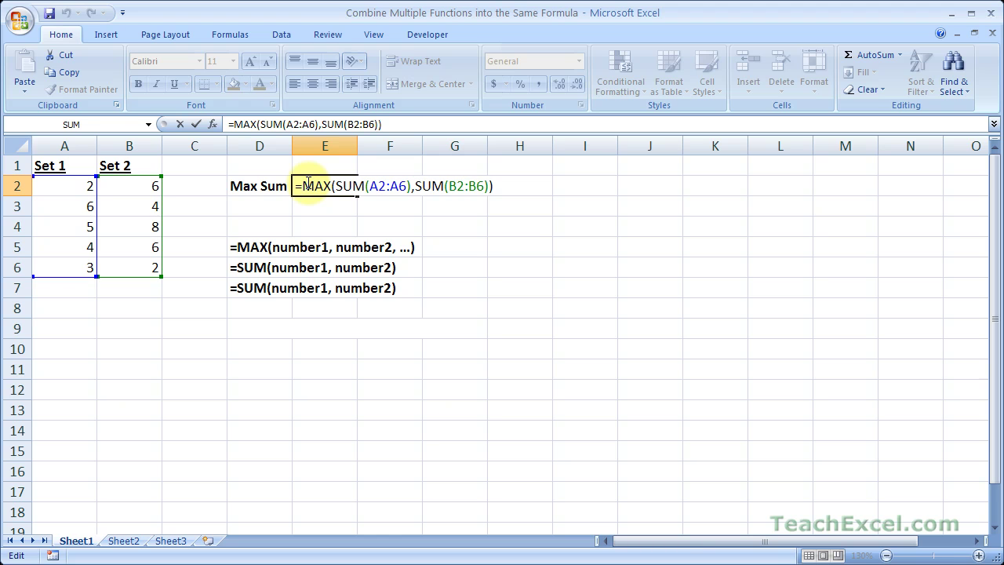
{"action": "key", "text": "Escape"}
{"action": "left_click", "coordinate": [264, 326]}
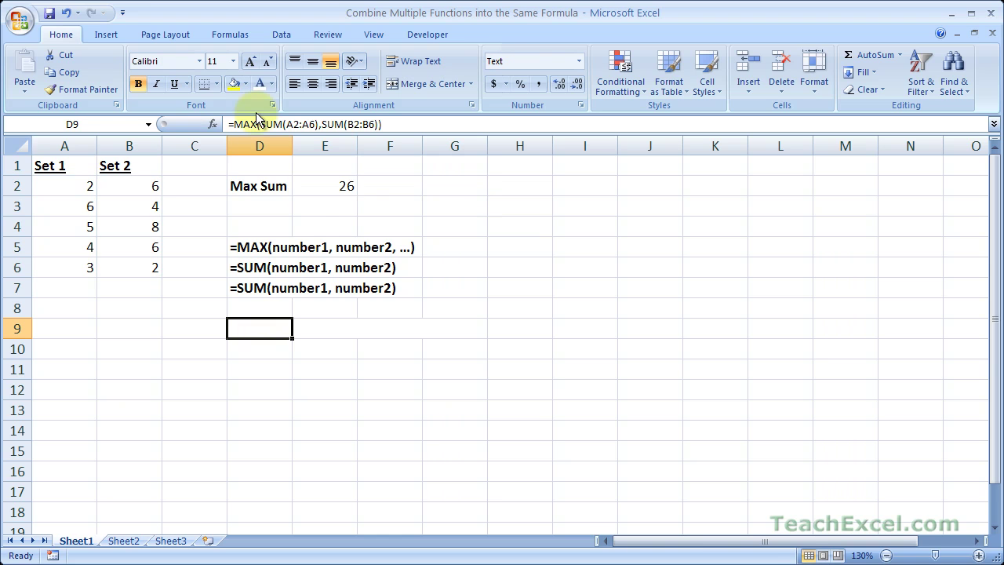
{"action": "left_click", "coordinate": [273, 83]}
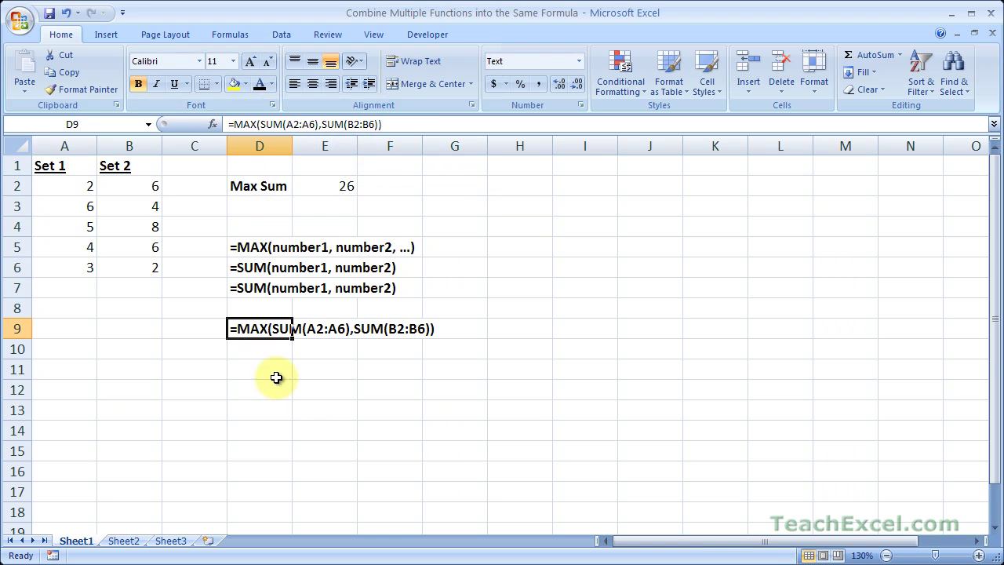
{"action": "left_click", "coordinate": [260, 352]}
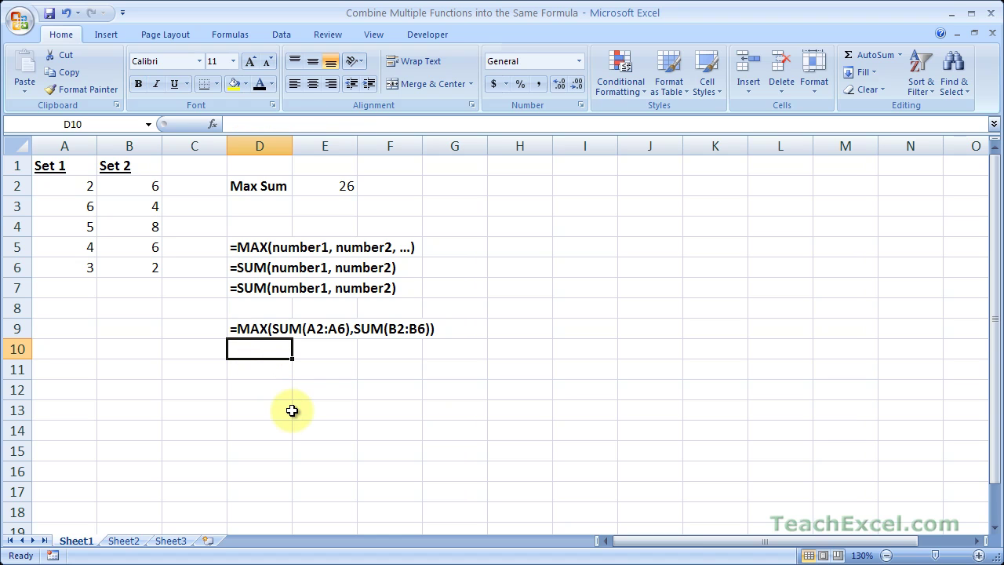
- Compare the formula text in D9 with the MAX and SUM syntax notes in D5:D7
{"action": "left_click", "coordinate": [232, 327]}
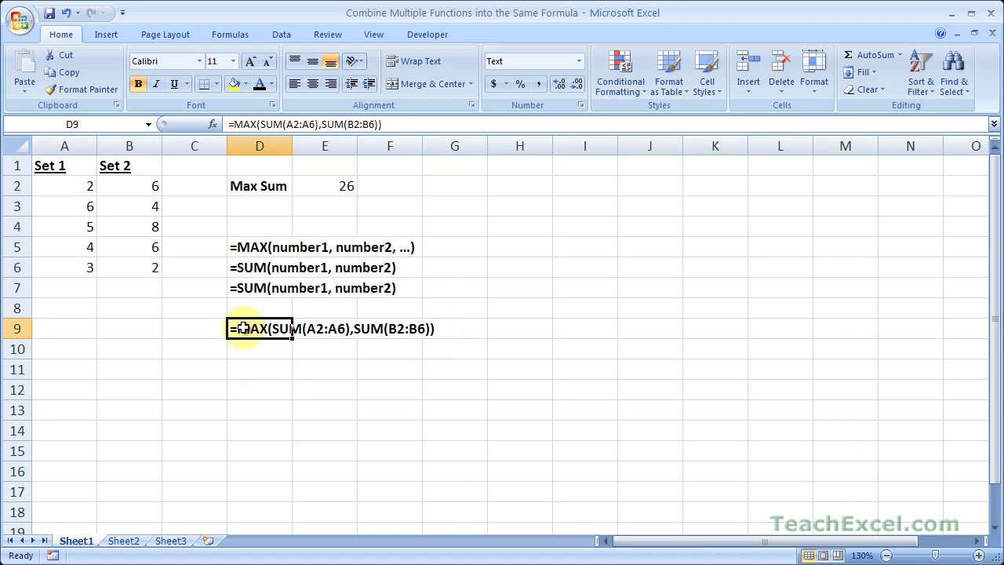
{"action": "left_click_drag", "start_coordinate": [242, 327], "coordinate": [410, 327]}
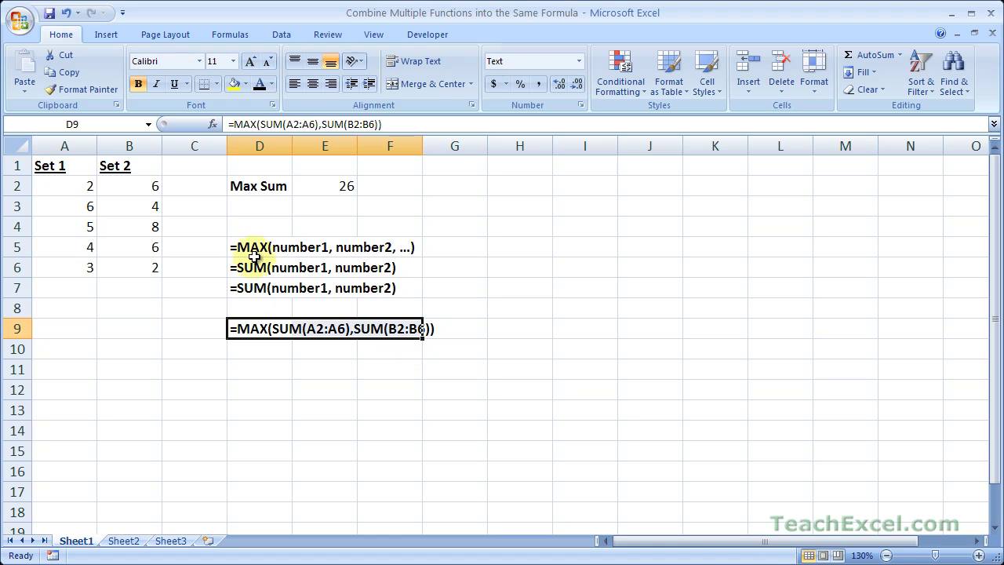
{"action": "left_click_drag", "start_coordinate": [247, 247], "coordinate": [245, 296]}
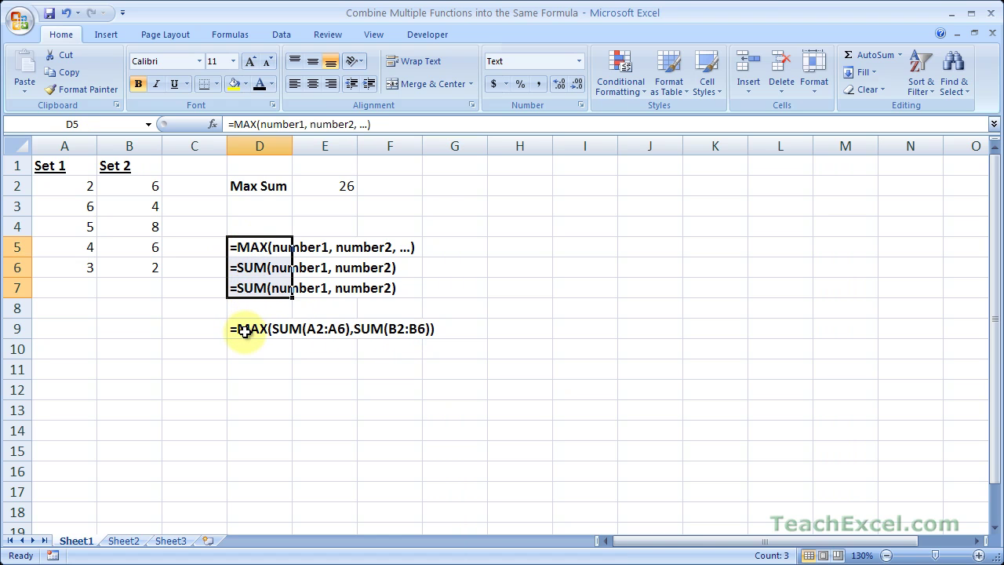
{"action": "left_click", "coordinate": [245, 331]}
{"action": "left_click_drag", "start_coordinate": [240, 329], "coordinate": [437, 329]}
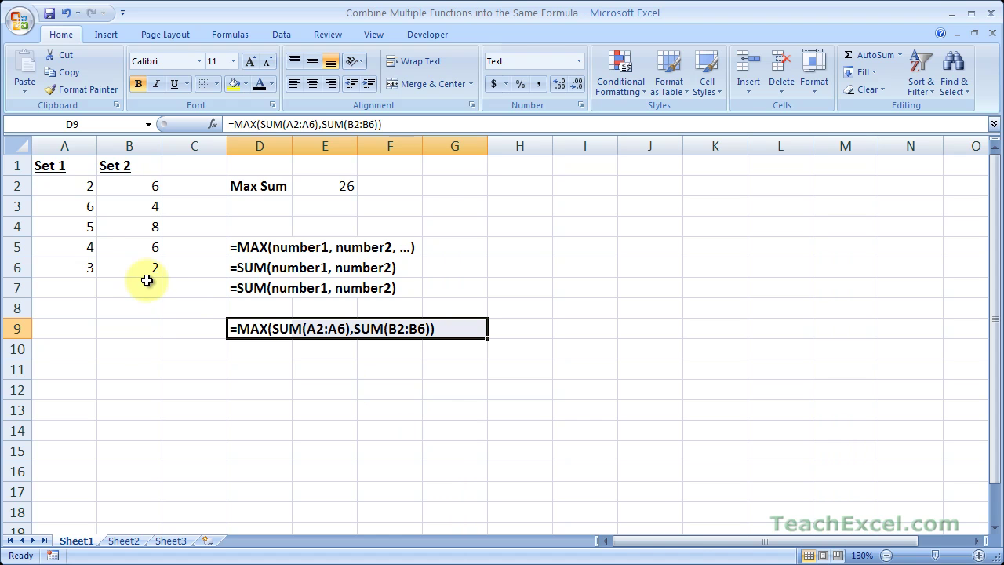
{"action": "left_click", "coordinate": [74, 287]}
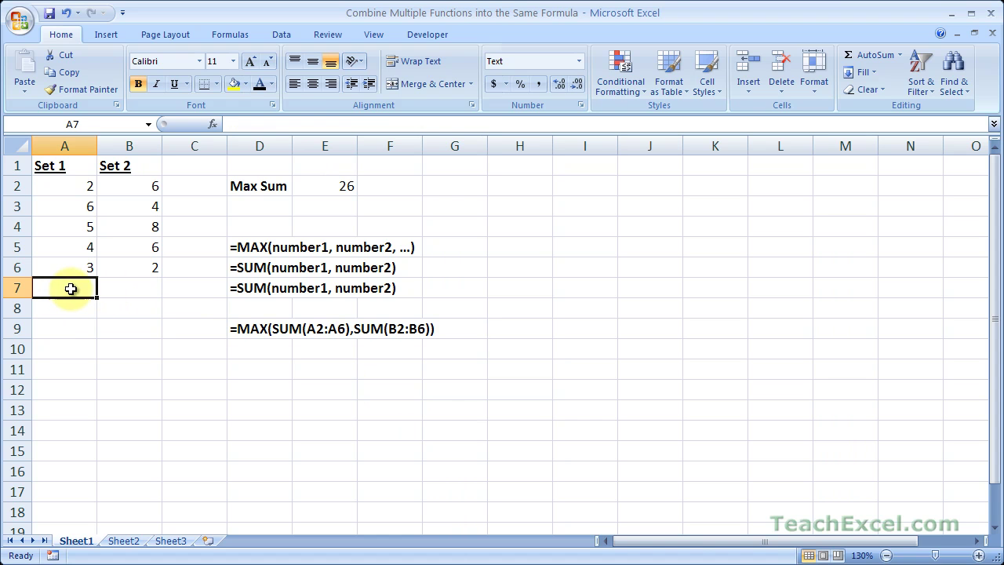
{"action": "left_click", "coordinate": [139, 289]}
{"action": "left_click", "coordinate": [326, 182]}
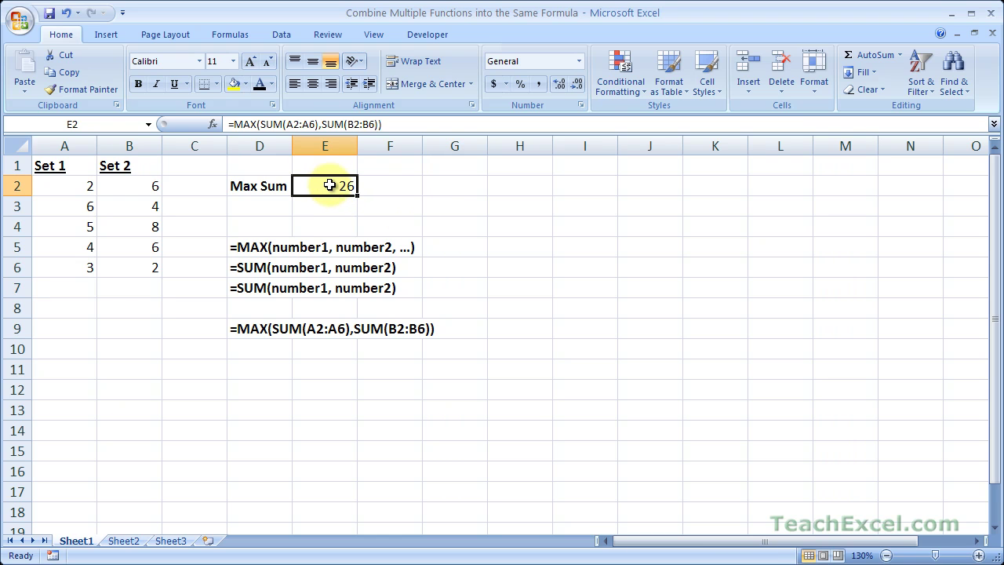
{"action": "double_click", "coordinate": [328, 187]}
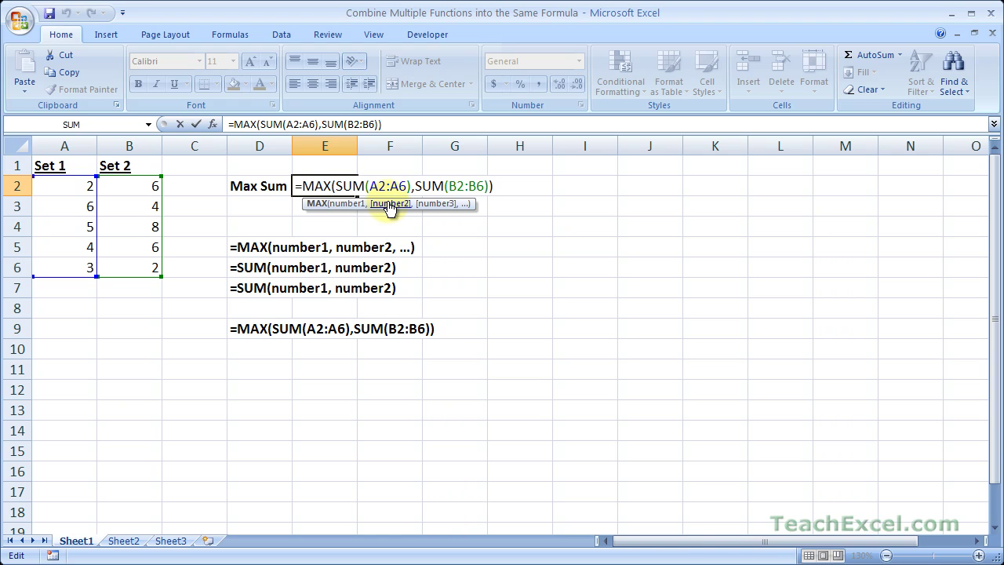
{"action": "key", "text": "ctrl+Return"}
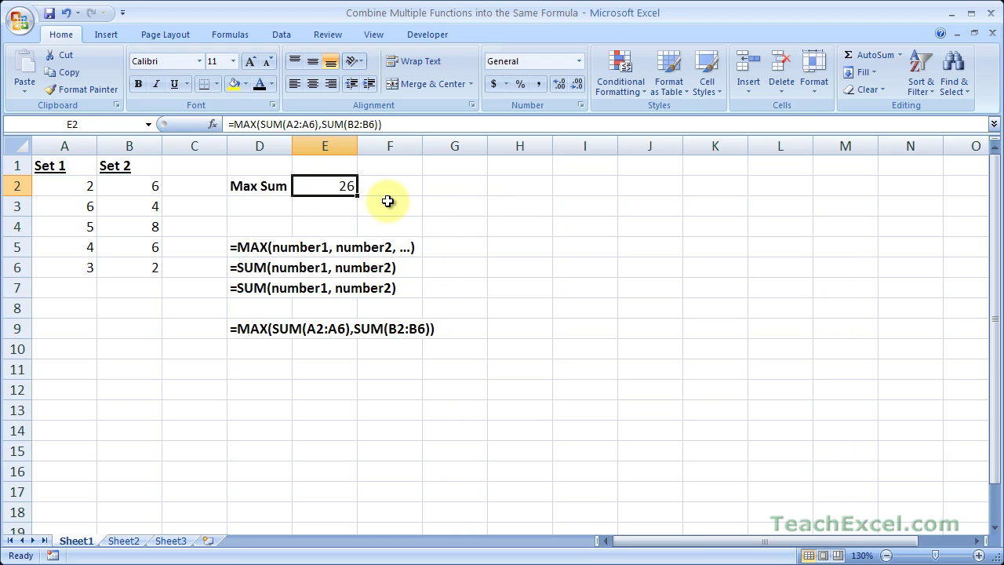
{"action": "left_click", "coordinate": [258, 328]}
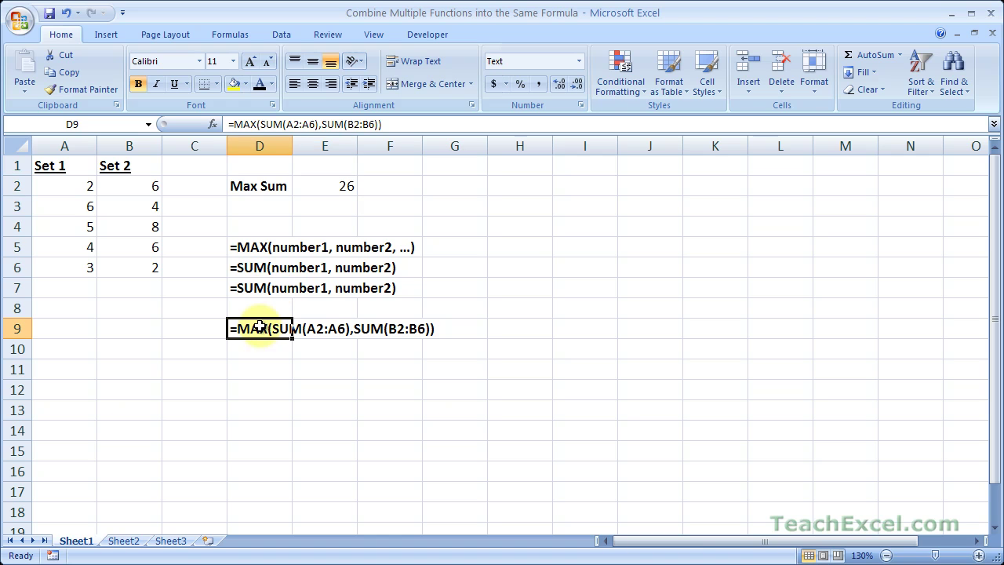
{"action": "left_click_drag", "start_coordinate": [258, 328], "coordinate": [447, 328]}
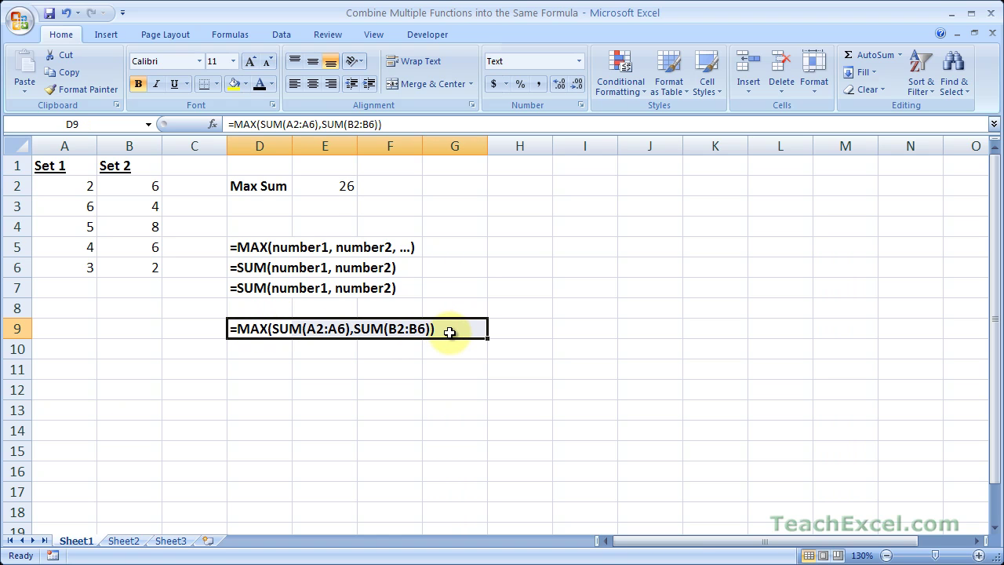
{"action": "double_click", "coordinate": [252, 327]}
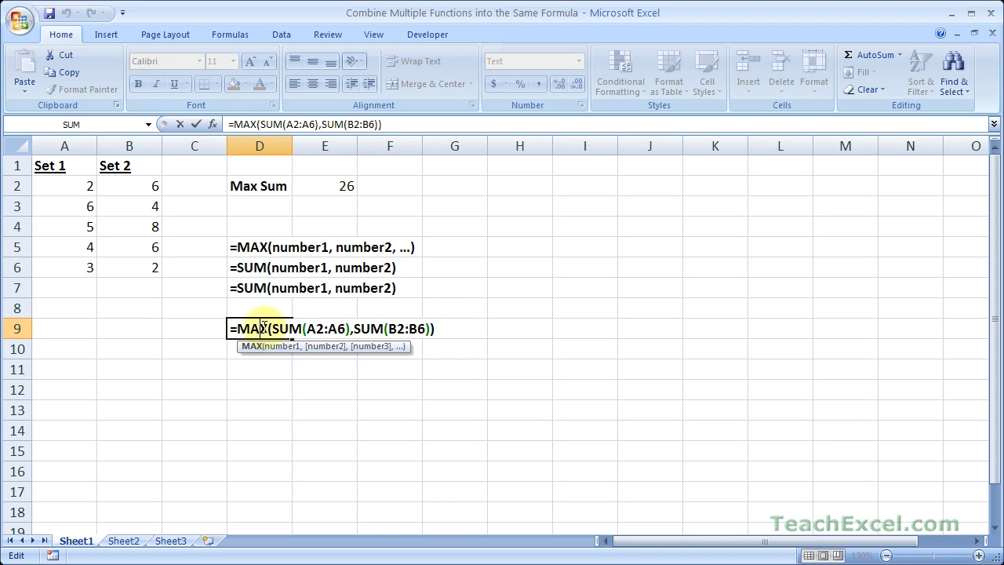
{"action": "left_click", "coordinate": [347, 329]}
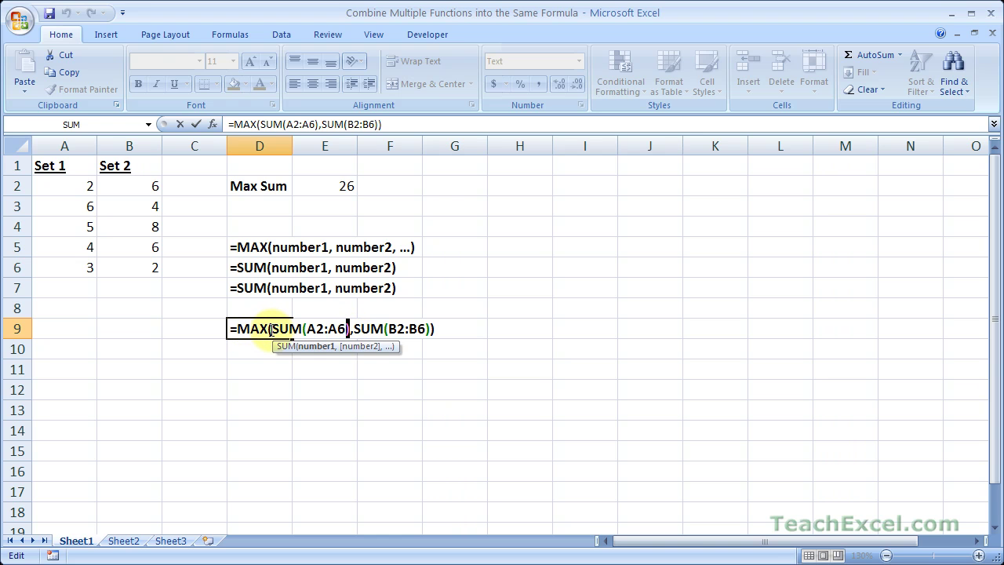
{"action": "key", "text": "Escape"}
{"action": "left_click", "coordinate": [262, 364]}
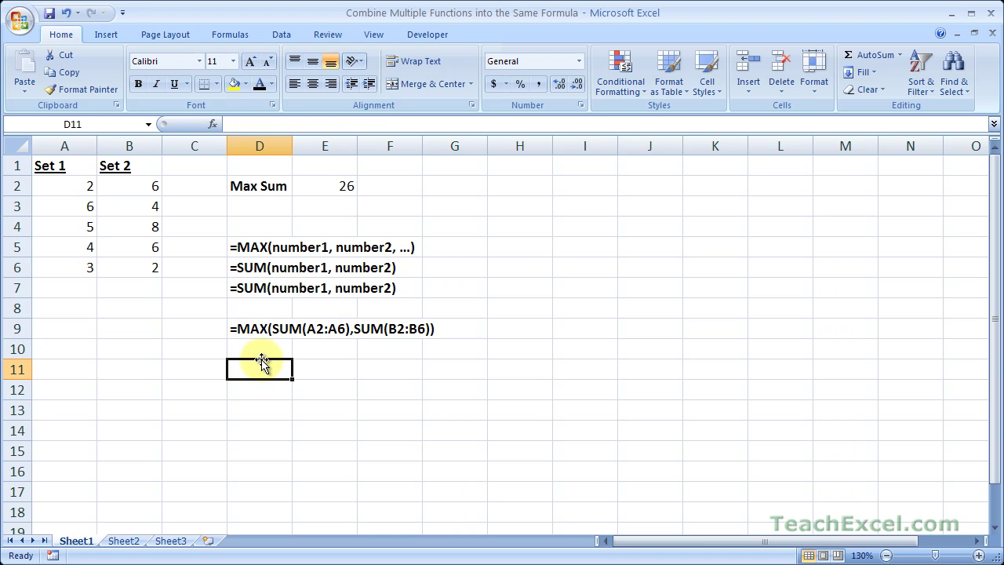